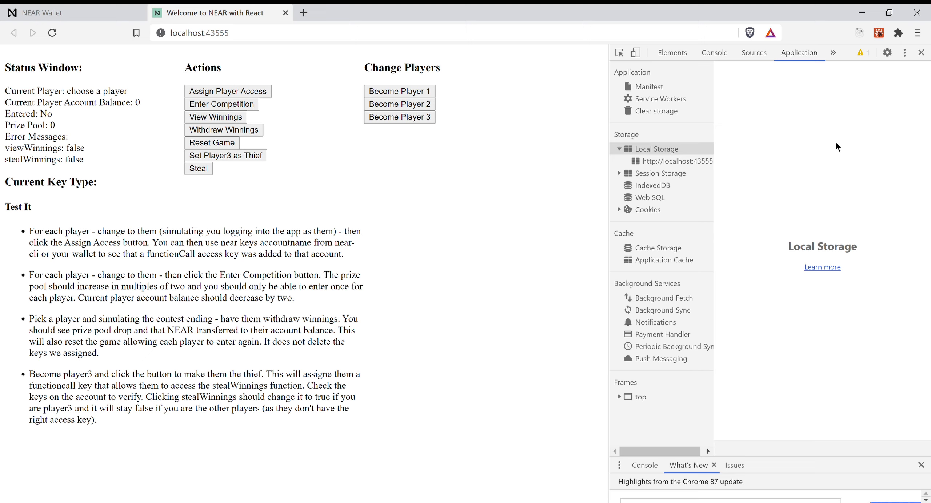
Step: Inspect the local storage entries for localhost:43555 and the authorized apps in the NEAR Wallet
left_click(683, 161)
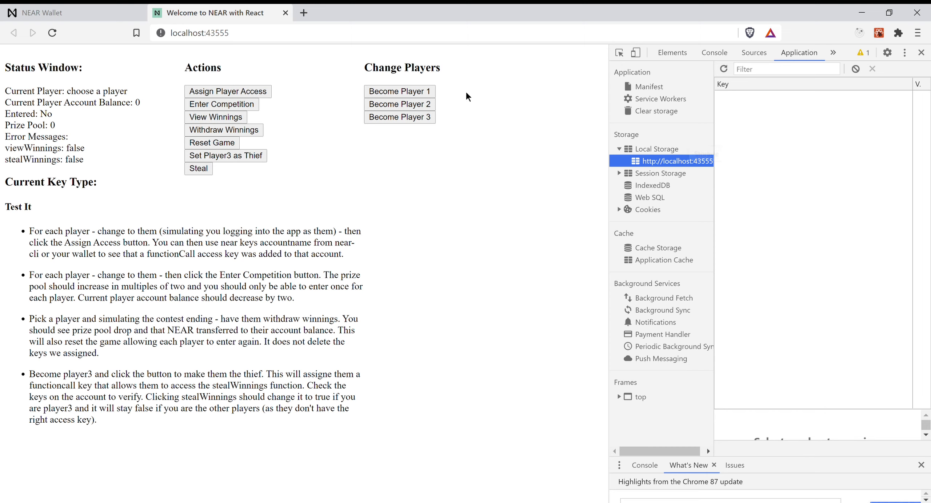
left_click(57, 13)
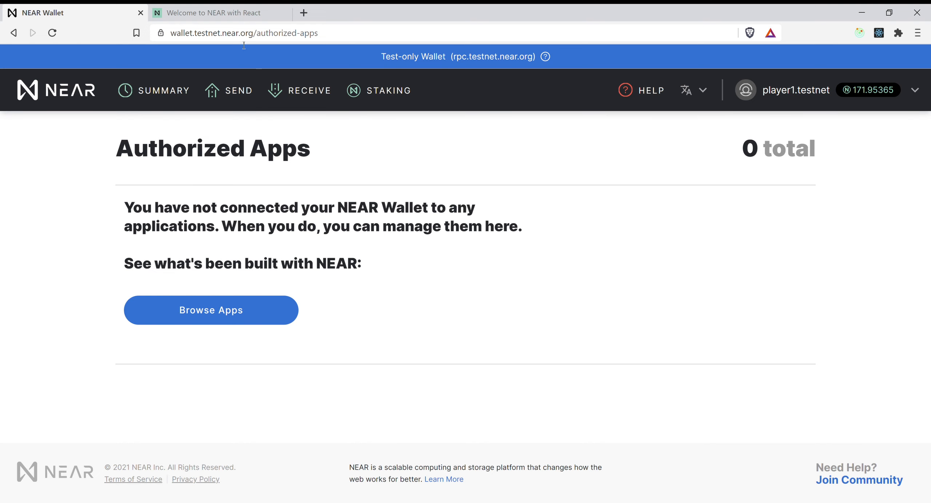
left_click(213, 14)
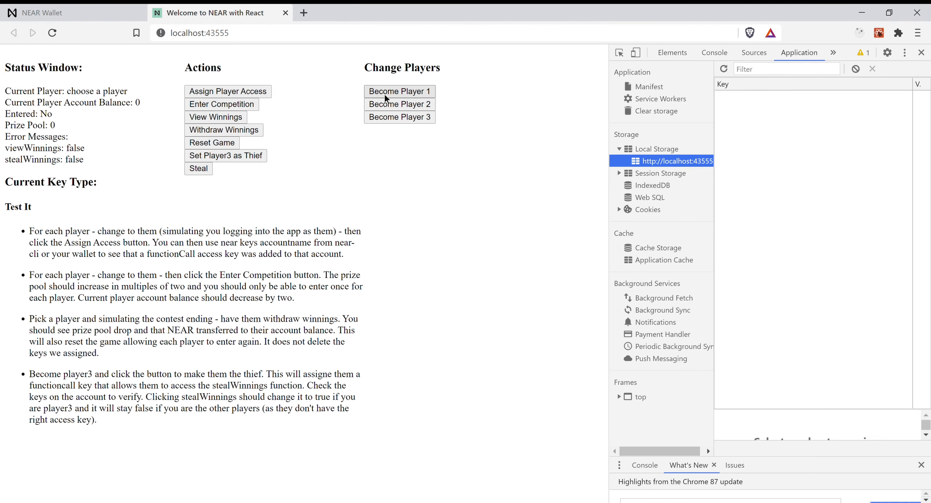
Step: Switch to Player 1 and test viewing and stealing the winnings without assigned access
left_click(395, 93)
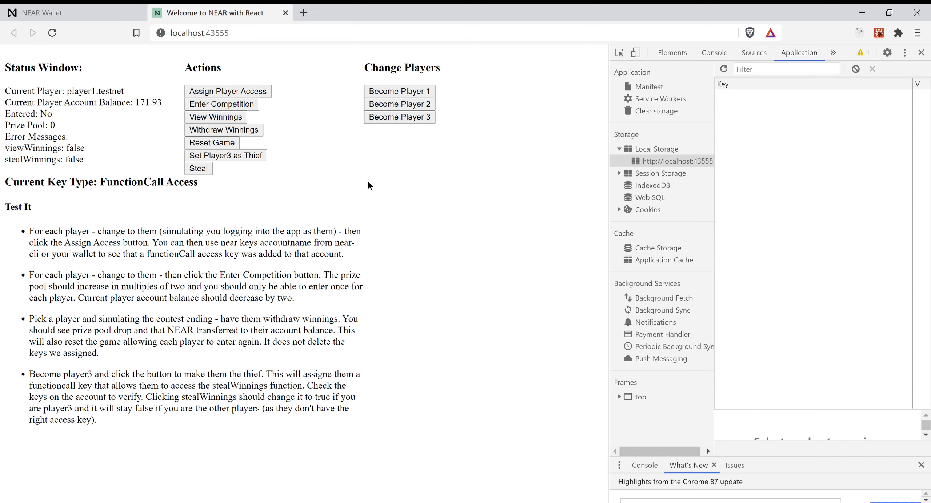
left_click(217, 118)
left_click(200, 170)
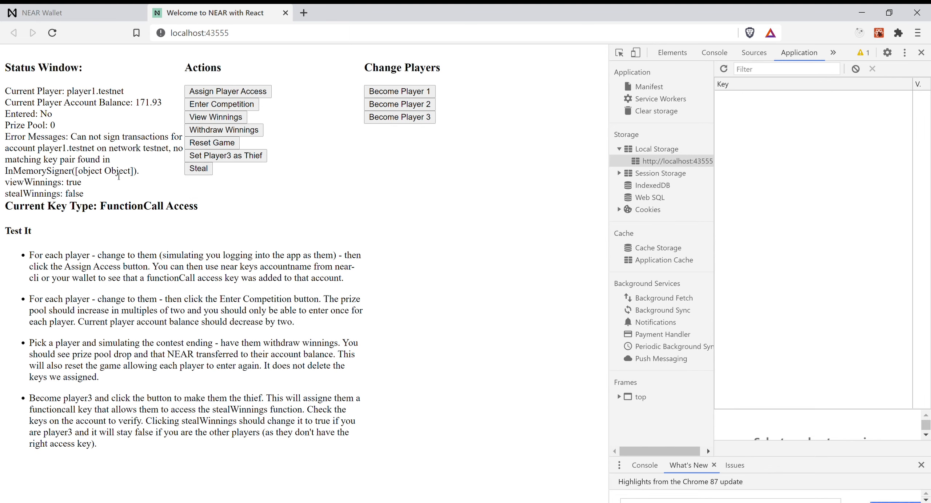
left_click(221, 118)
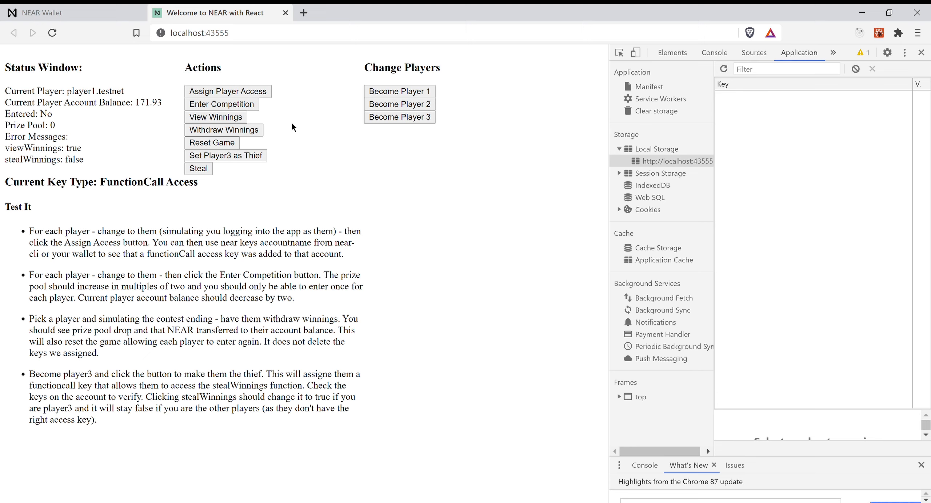
Step: Assign player access to Player 1 and check the refreshed authorized apps list in the NEAR Wallet
left_click(227, 95)
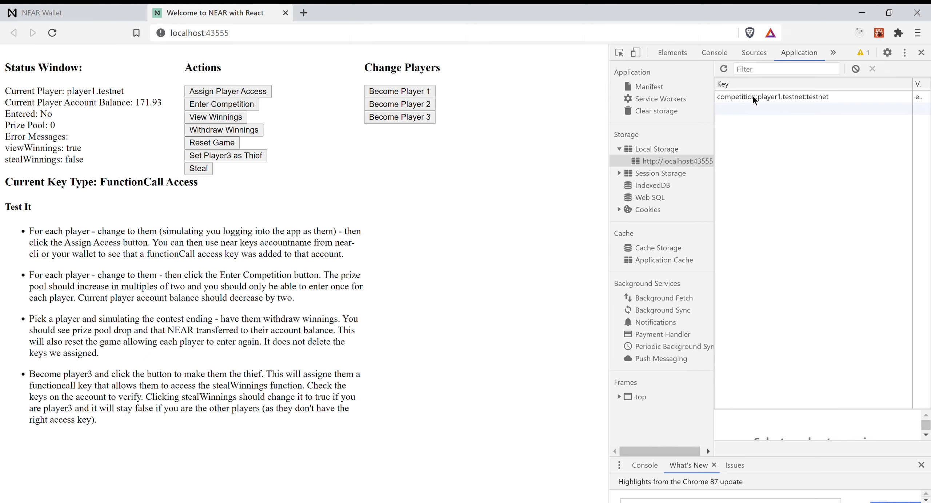
left_click(108, 9)
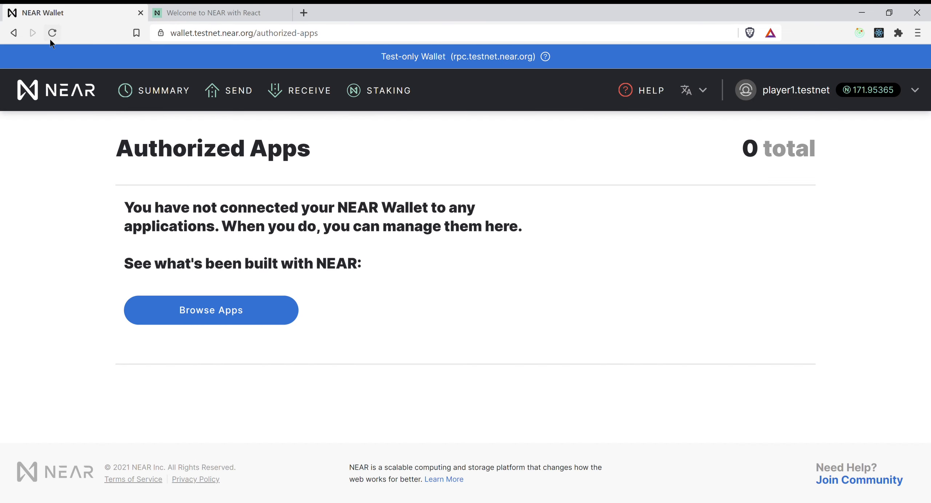
left_click(53, 33)
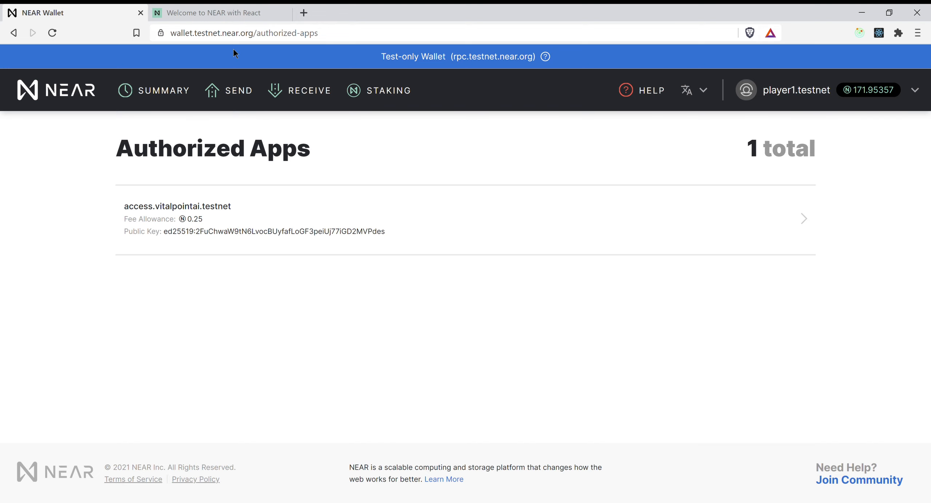
Step: Return to the localhost game page, try to steal the winnings as Player 1, and enter Player 1 in the competition
left_click(215, 14)
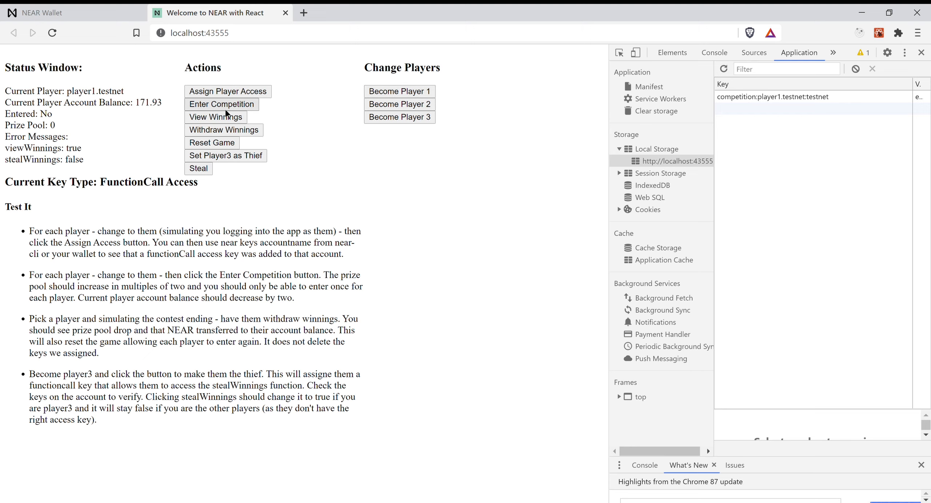
left_click(209, 168)
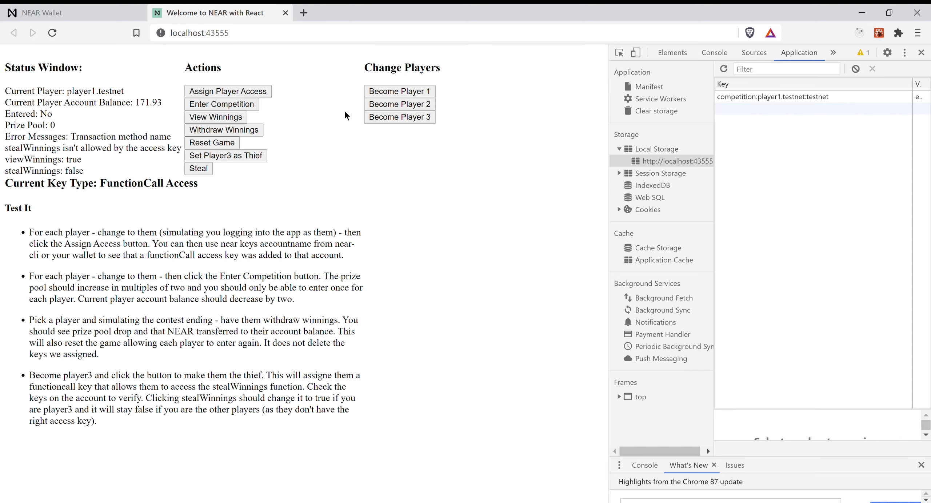
left_click(221, 105)
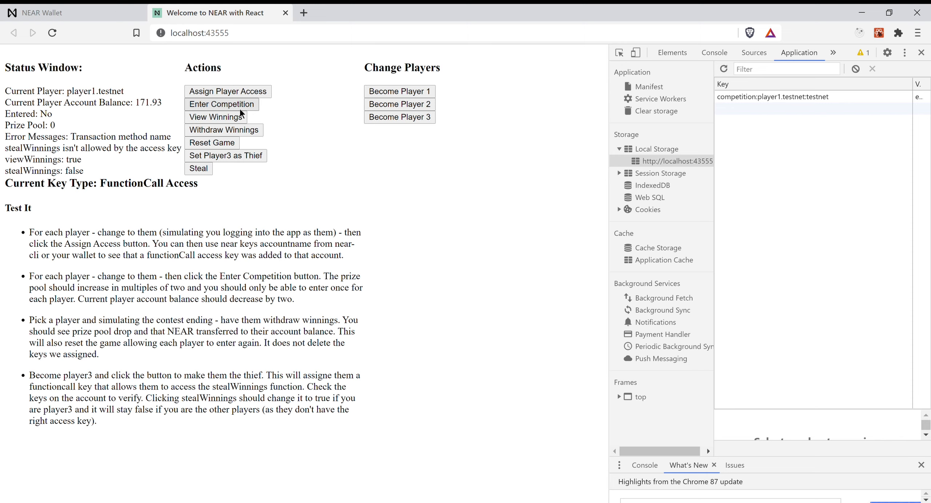
left_click(220, 106)
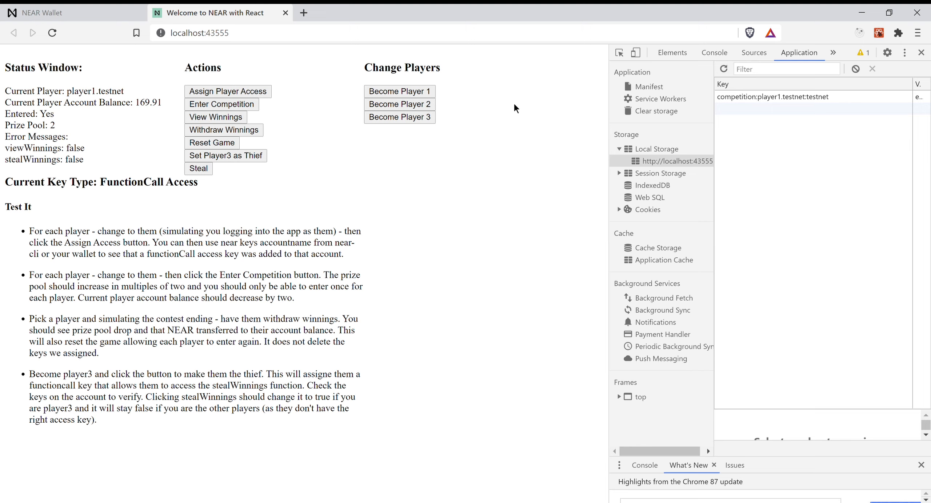
Step: Assign player access to Player 2 and Player 3 and enter each of them in the competition
left_click(418, 105)
left_click(237, 93)
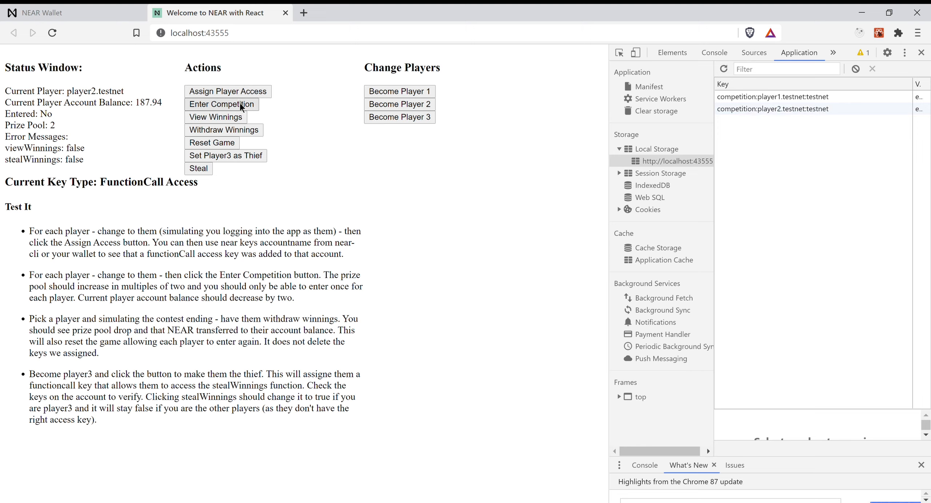
left_click(241, 104)
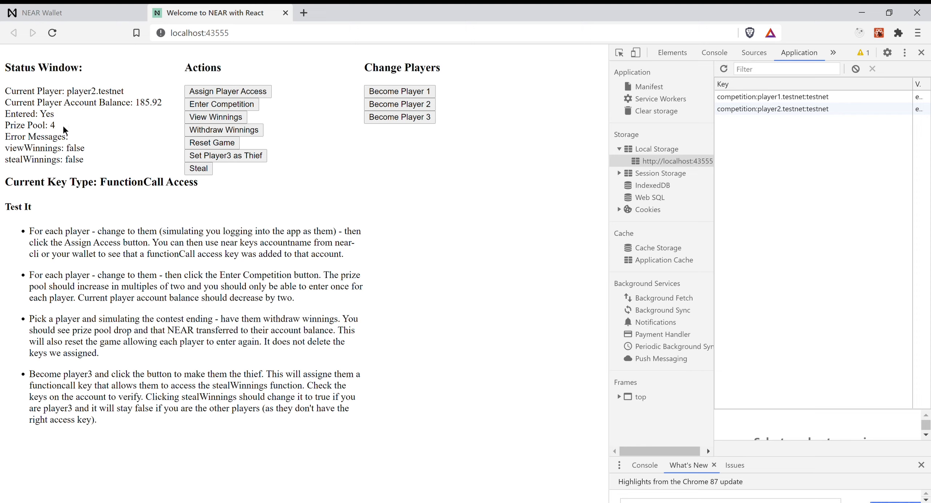
left_click(401, 118)
left_click(236, 94)
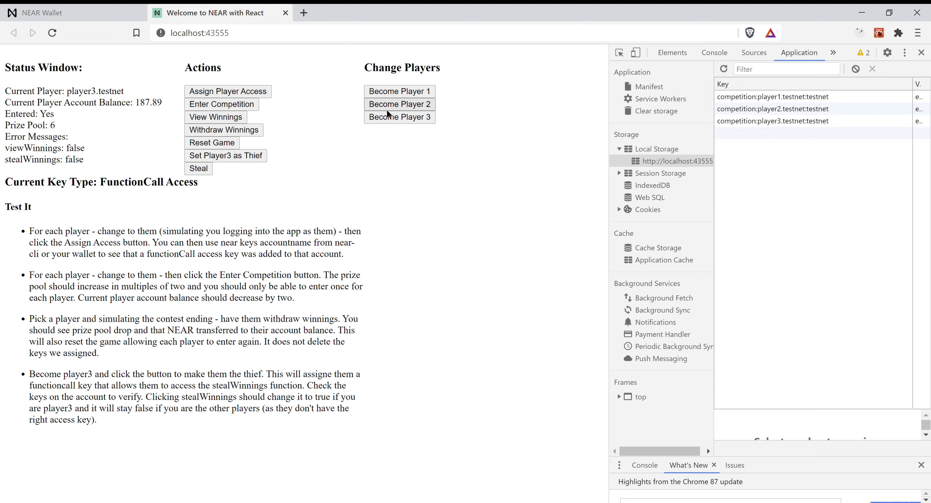
Step: Withdraw the winnings as Player 1 and check the entry status of Player 2 and Player 3
left_click(398, 92)
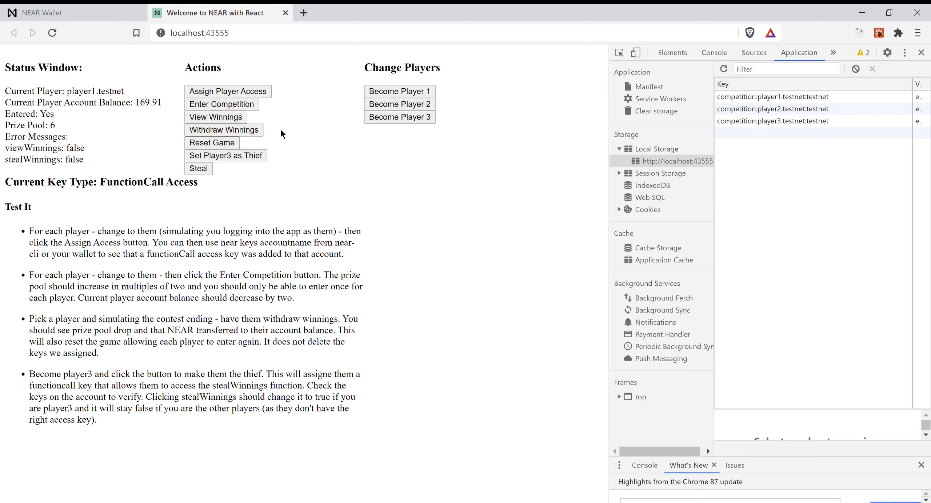
left_click(220, 134)
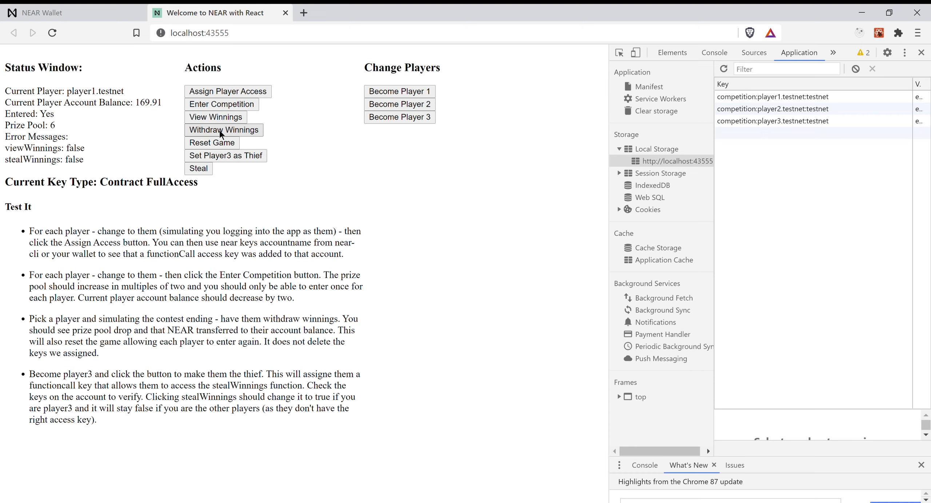
left_click(246, 131)
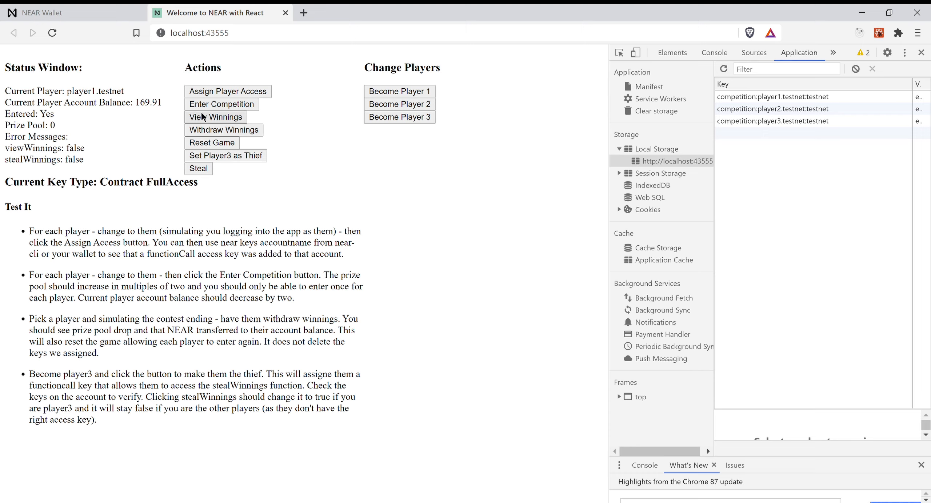
left_click(205, 90)
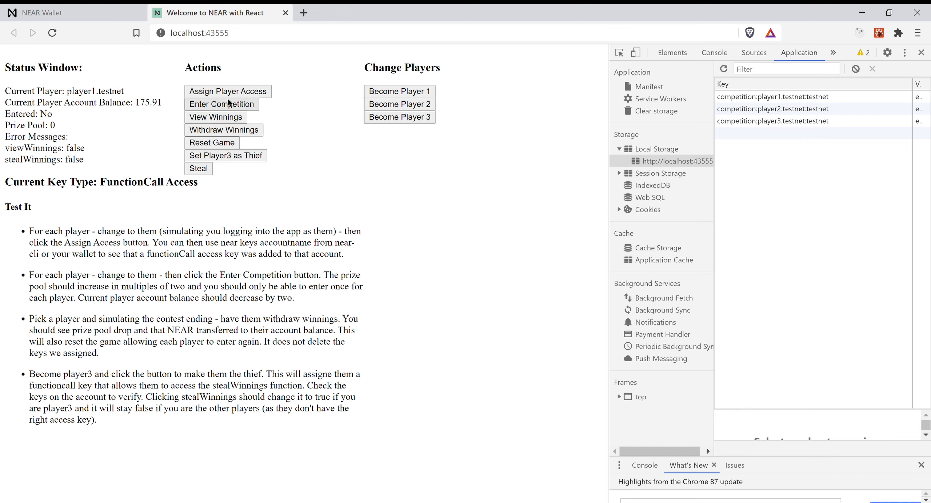
left_click(403, 106)
left_click(399, 116)
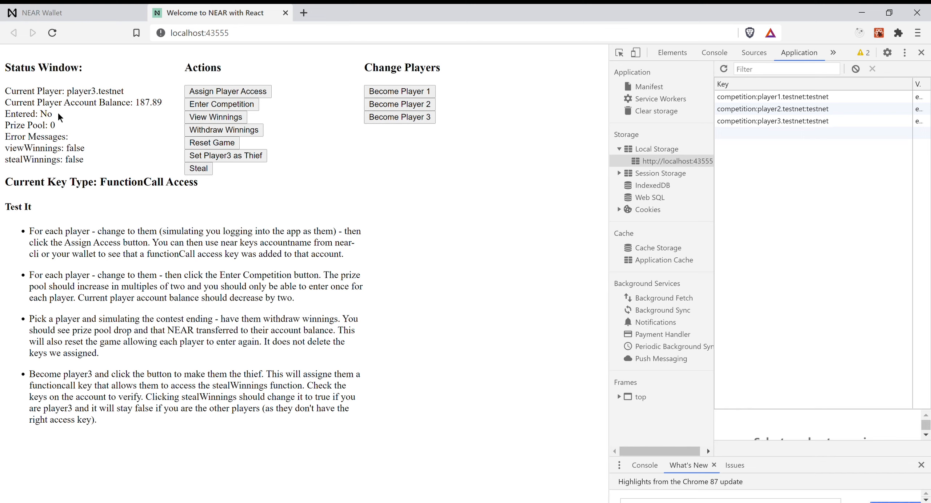
Step: Enter Player 1 and Player 2 in the competition again for a new round
left_click(395, 93)
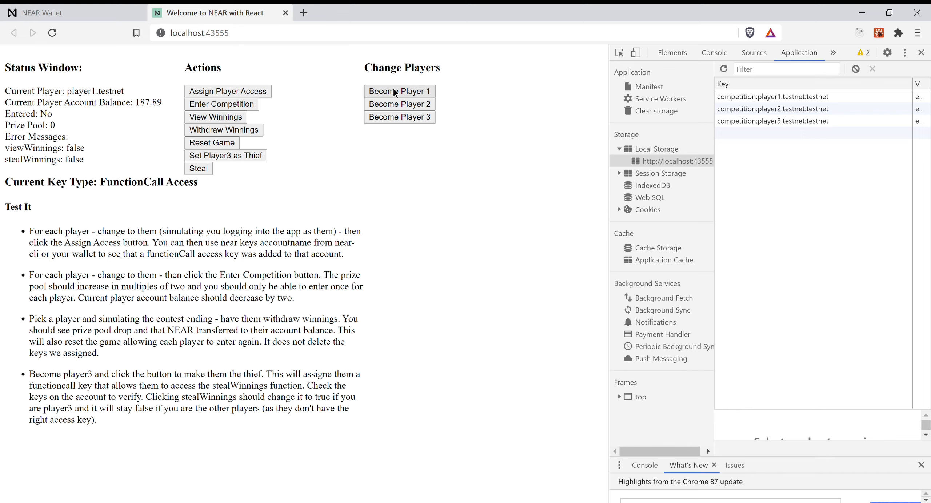
left_click(224, 105)
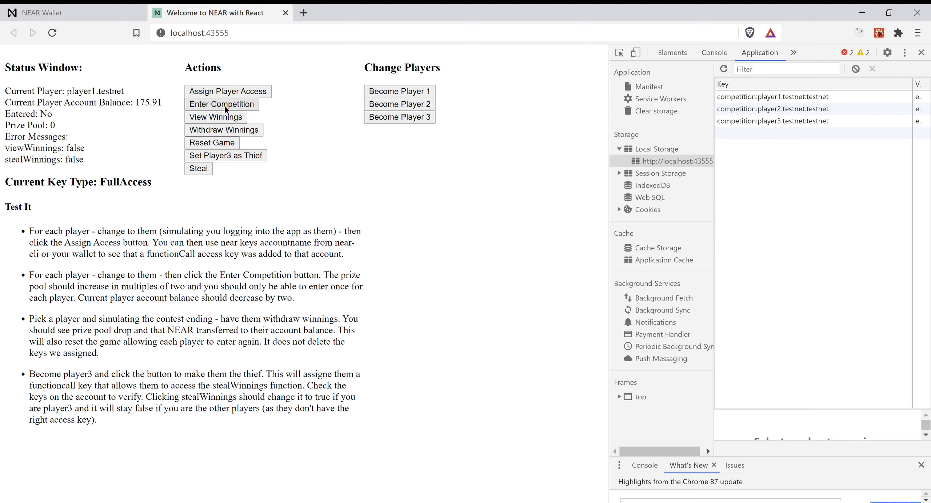
left_click(410, 106)
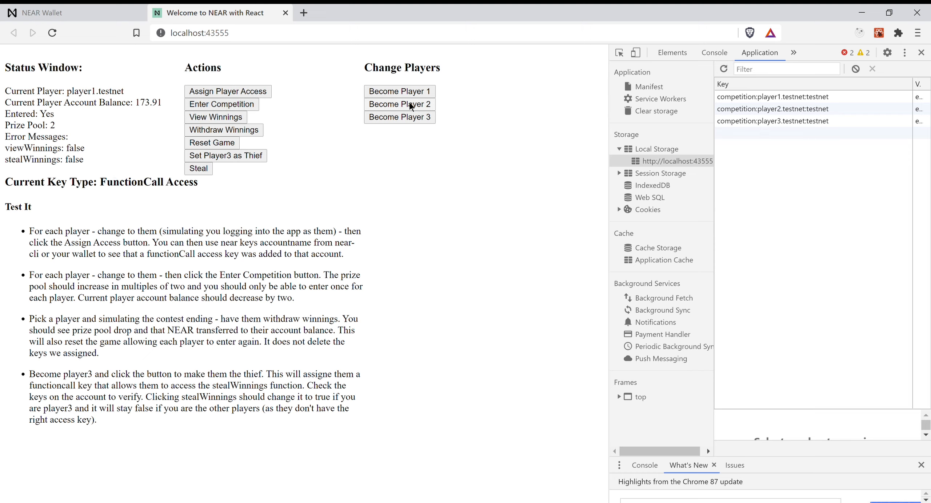
left_click(238, 105)
Step: Test stealing the winnings as Player 3 before and after setting Player 3 as the thief
left_click(396, 120)
left_click(195, 170)
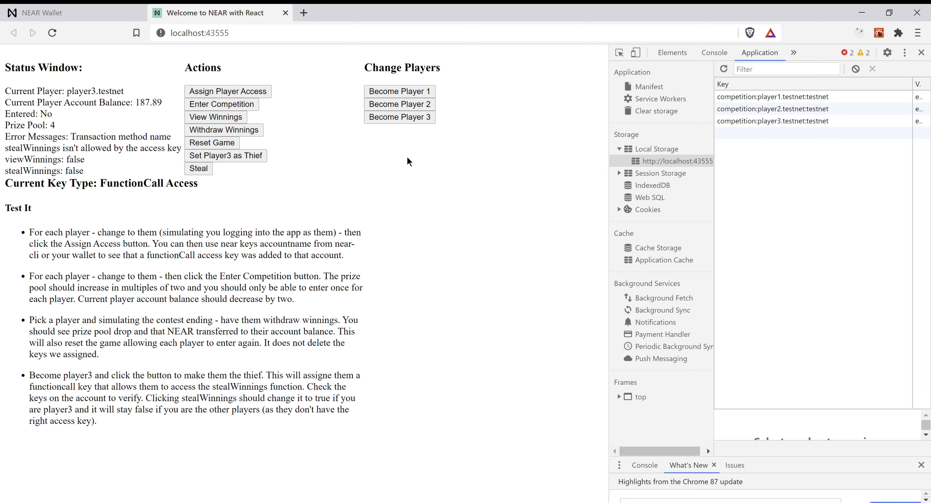
left_click(221, 155)
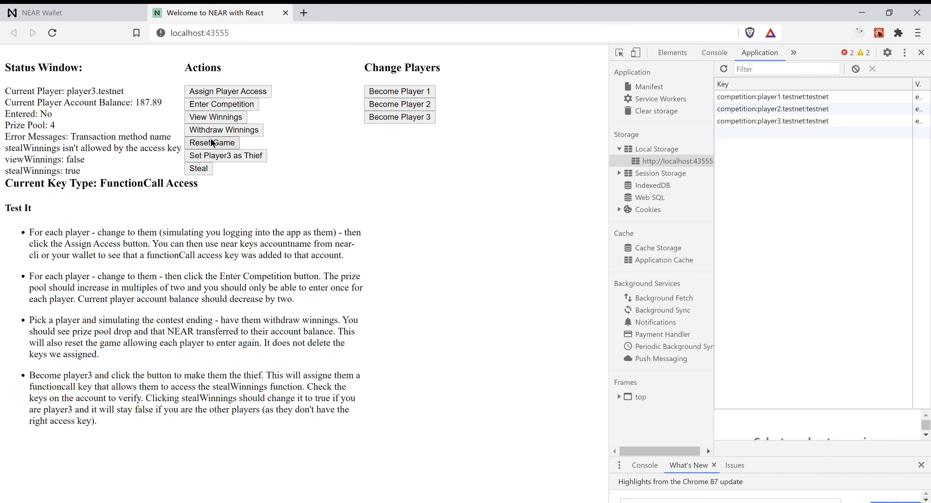
Step: Switch to Player 2, try to steal the winnings, and reset the game
left_click(394, 107)
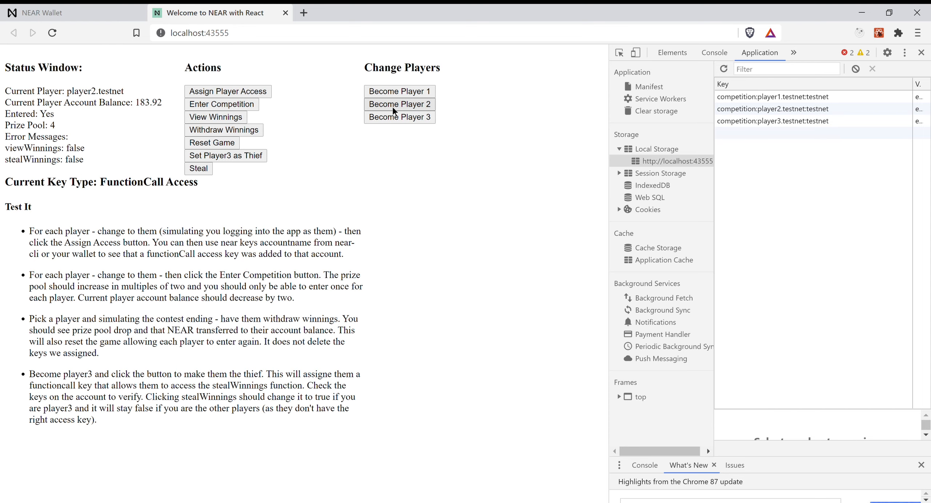
left_click(202, 169)
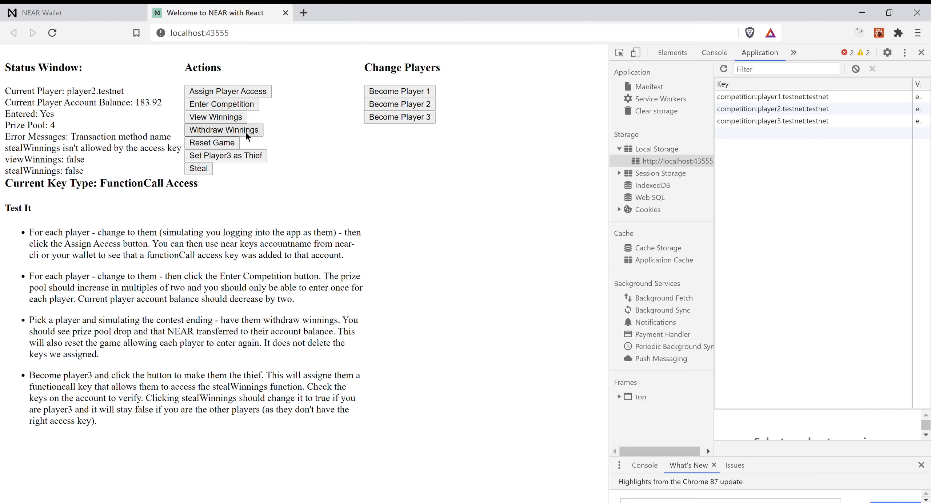
left_click(224, 145)
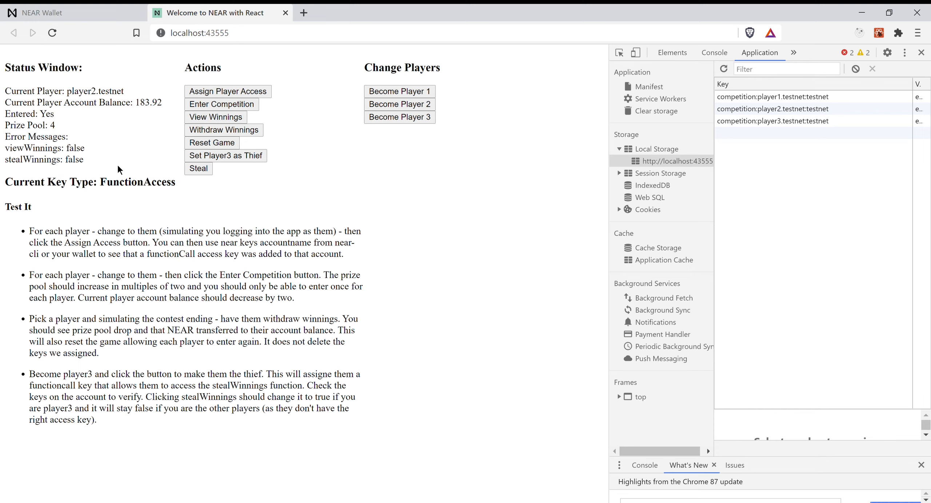